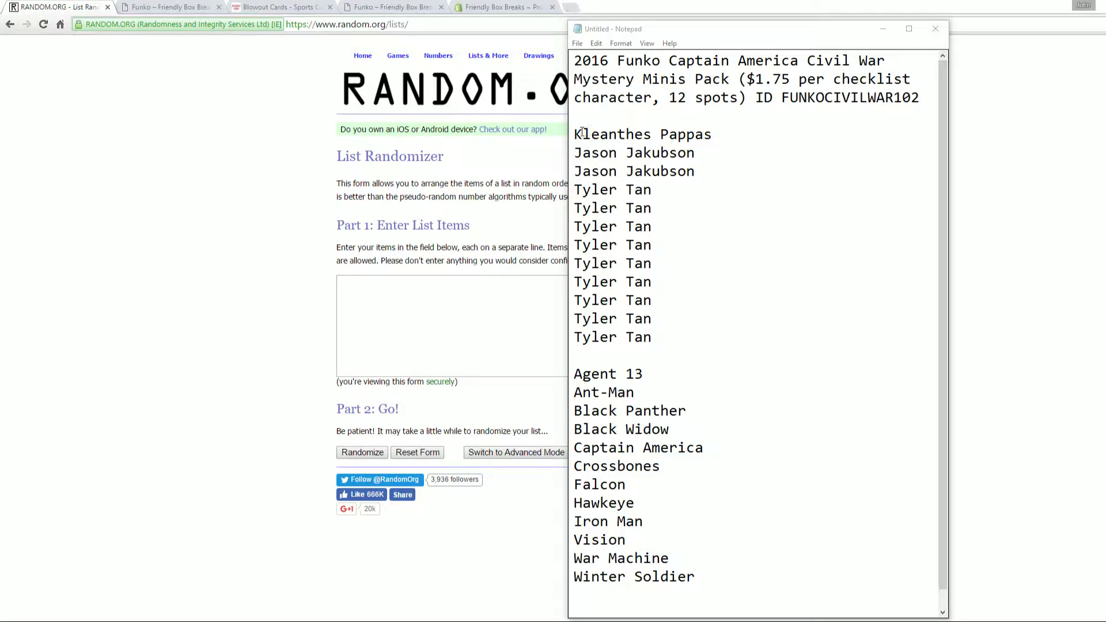
Step: Highlight the twelve character names, Agent 13 through Winter Soldier, in the Notepad checklist
drag(583, 131, 651, 319)
click(652, 319)
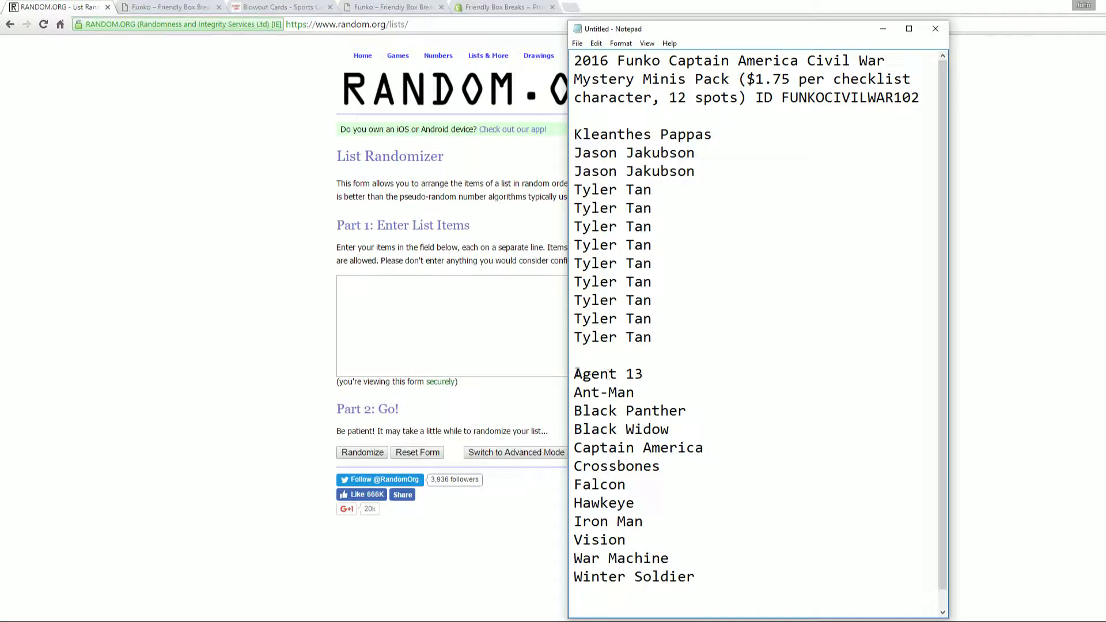
drag(577, 374, 699, 576)
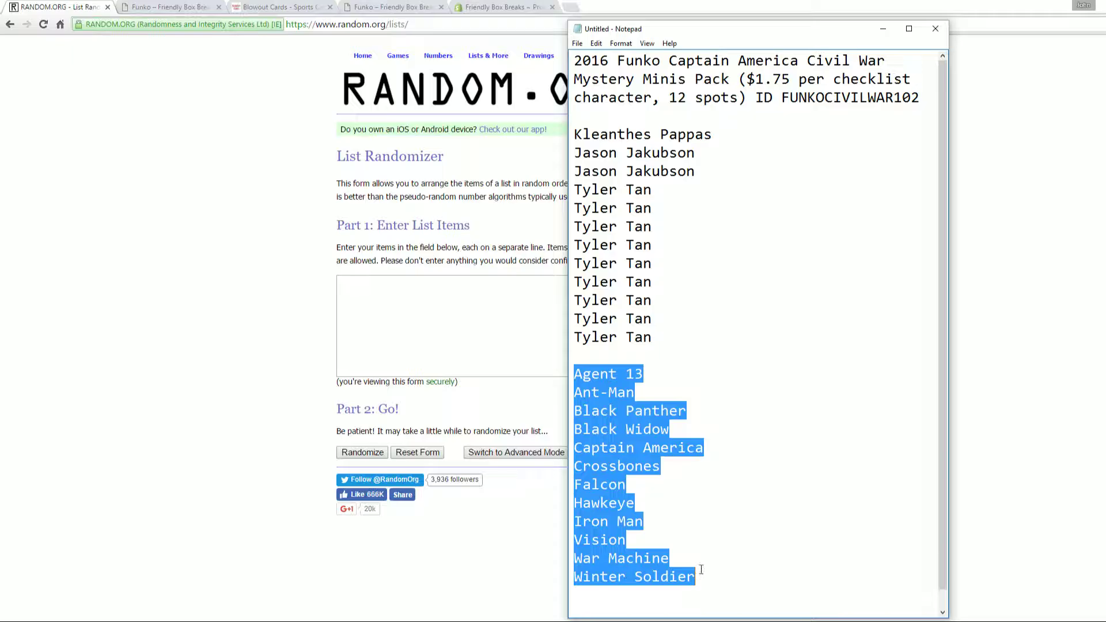
right_click(616, 417)
Step: Copy the character names and paste them into RANDOM.ORG's List Randomizer box
click(639, 455)
click(473, 350)
right_click(444, 309)
click(478, 379)
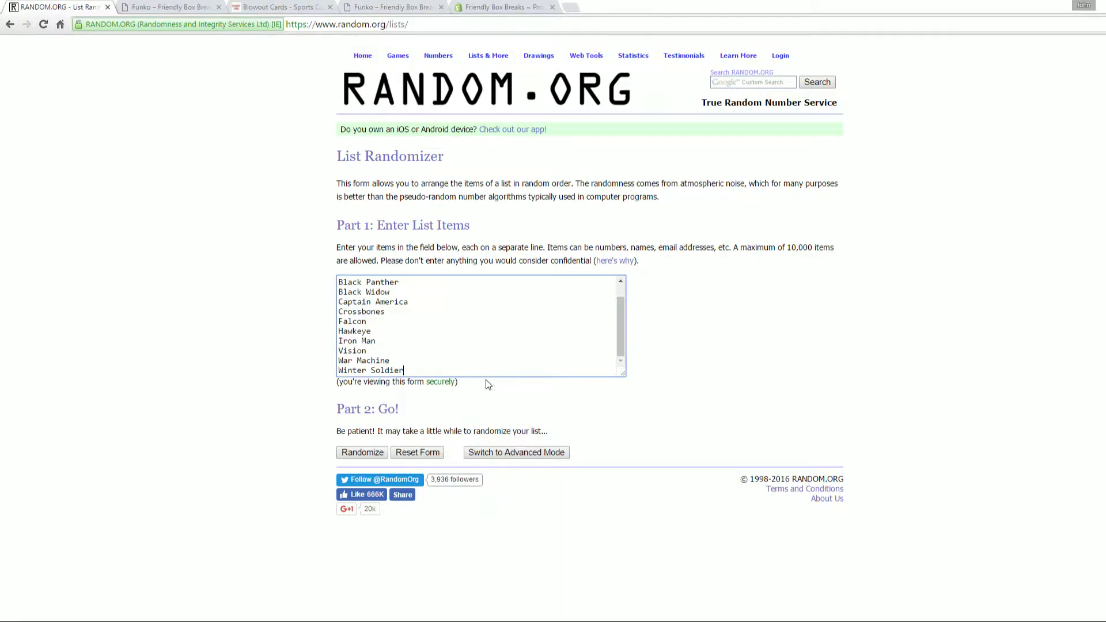
Step: Shuffle the characters repeatedly and copy the final order, Ant-Man through Crossbones
click(354, 454)
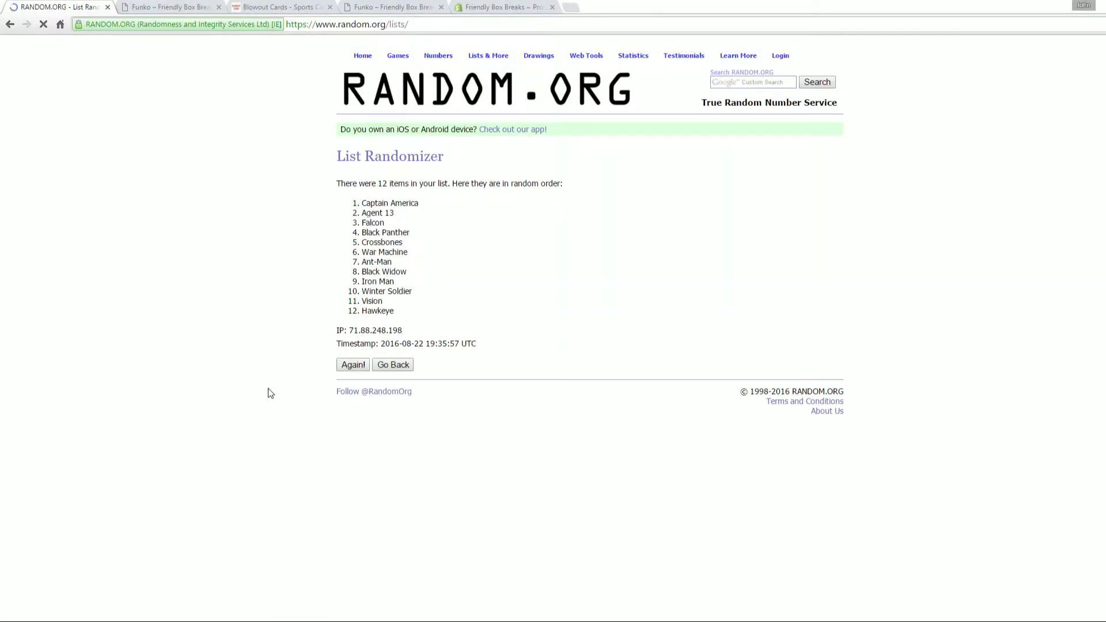
click(345, 366)
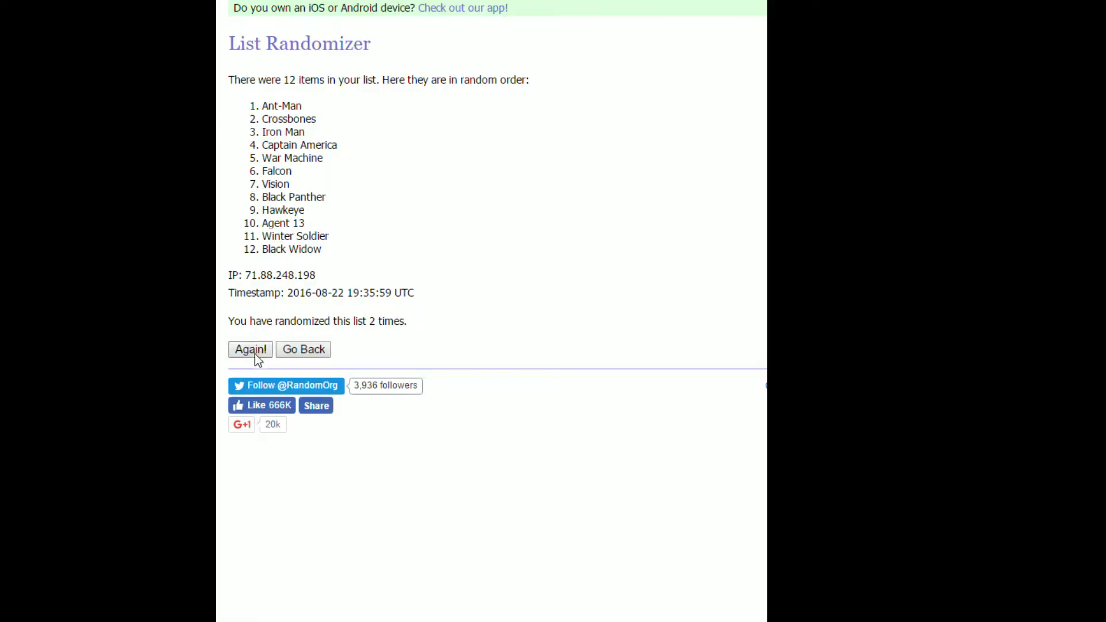
click(254, 353)
click(254, 354)
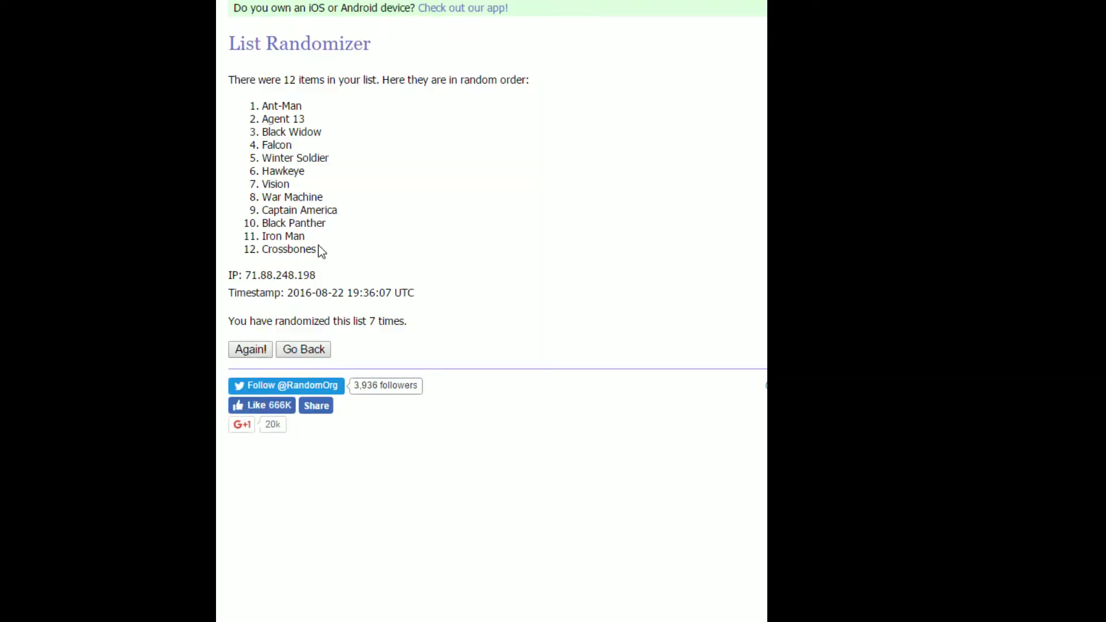
drag(325, 249, 263, 105)
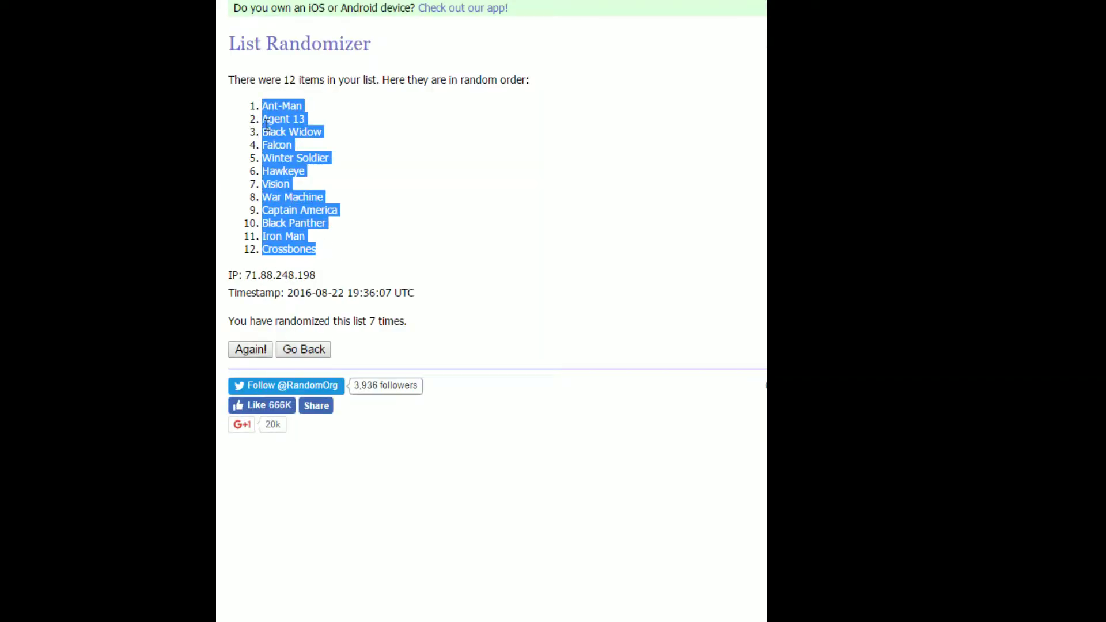
right_click(270, 127)
click(289, 142)
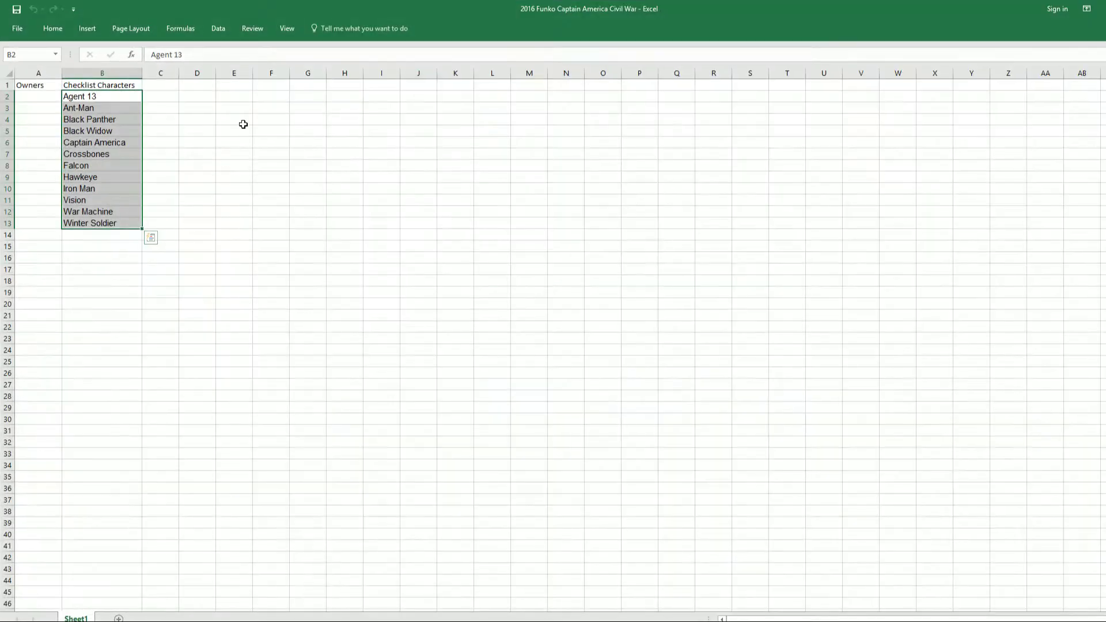
Step: Replace B2:B13's alphabetical characters with the randomized list, 1. Ant-Man to 12. Crossbones
click(135, 106)
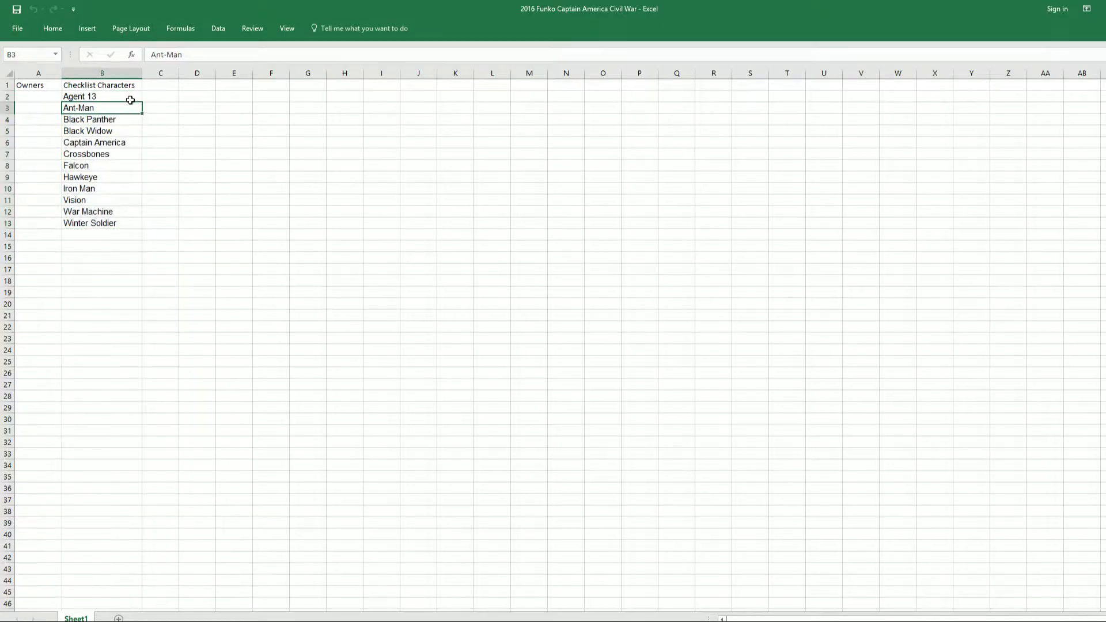
drag(120, 97, 117, 226)
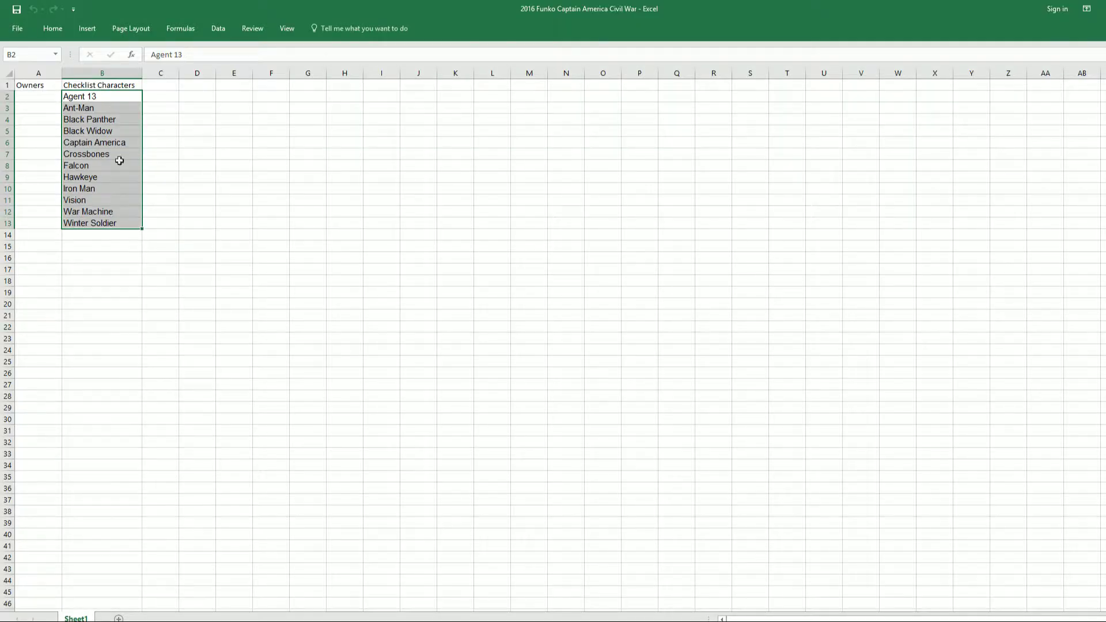
key(Delete)
right_click(98, 98)
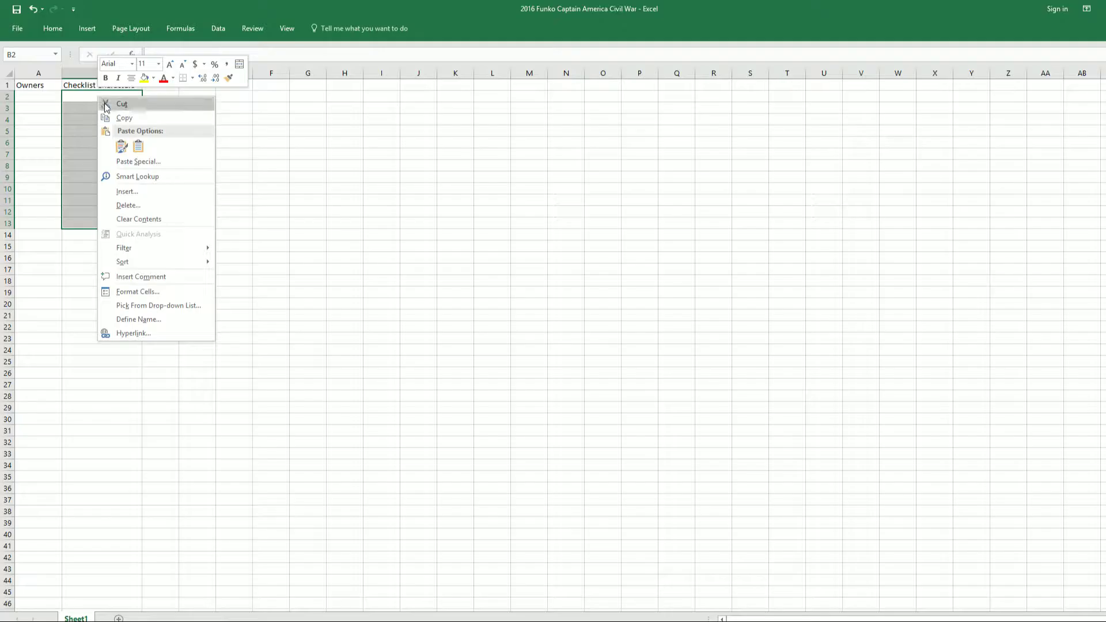
click(122, 145)
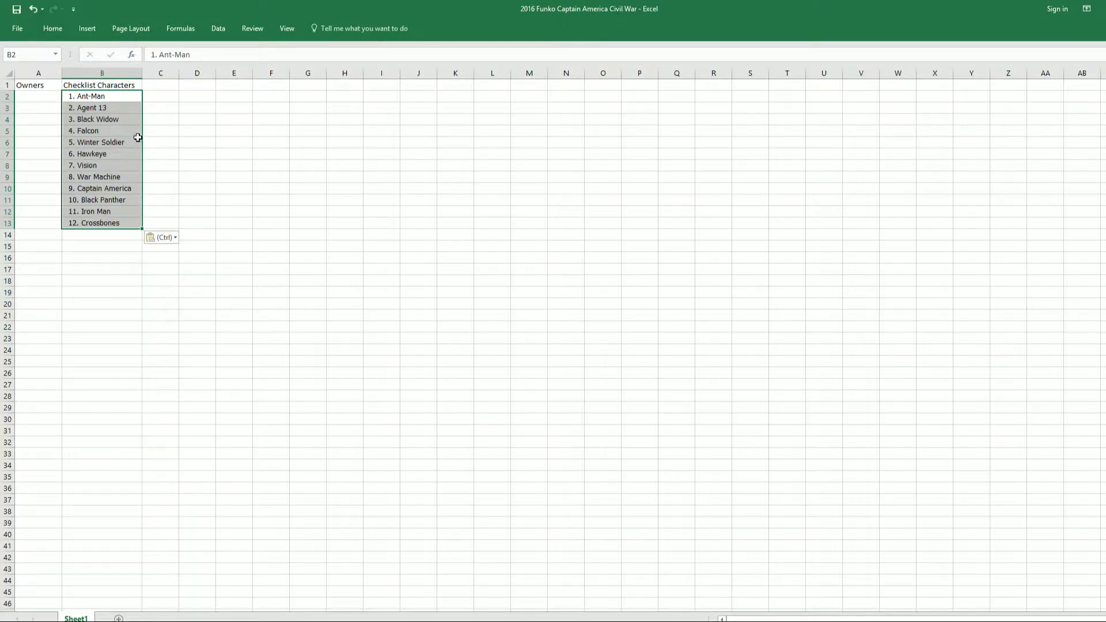
click(108, 263)
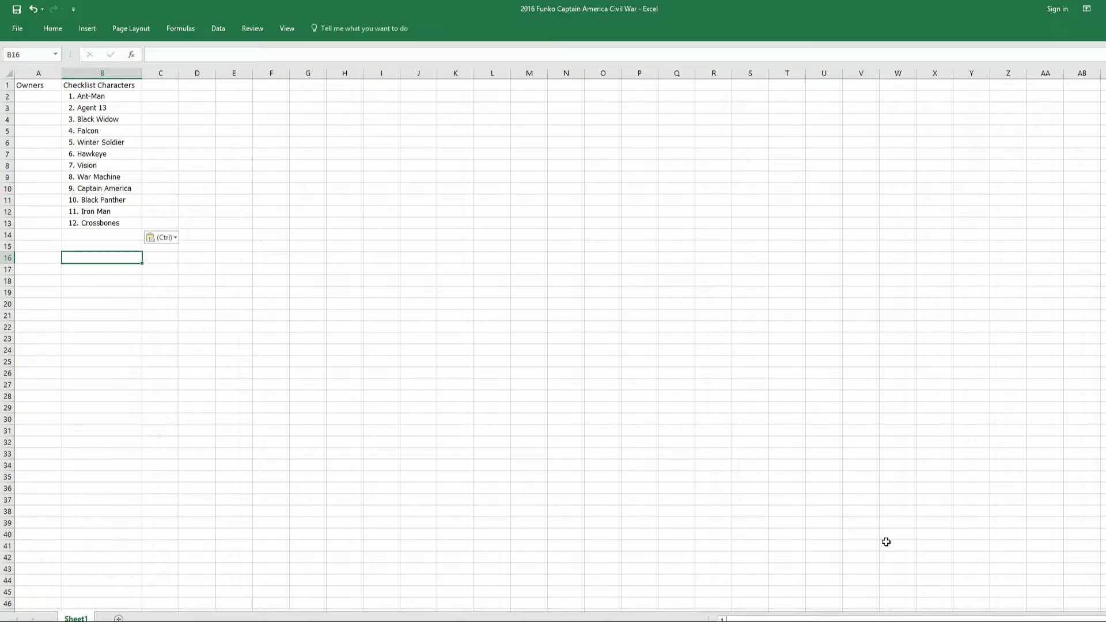
Step: Go to cell A2 and switch back to RANDOM.ORG in the browser
scroll(553, 340, up, 5)
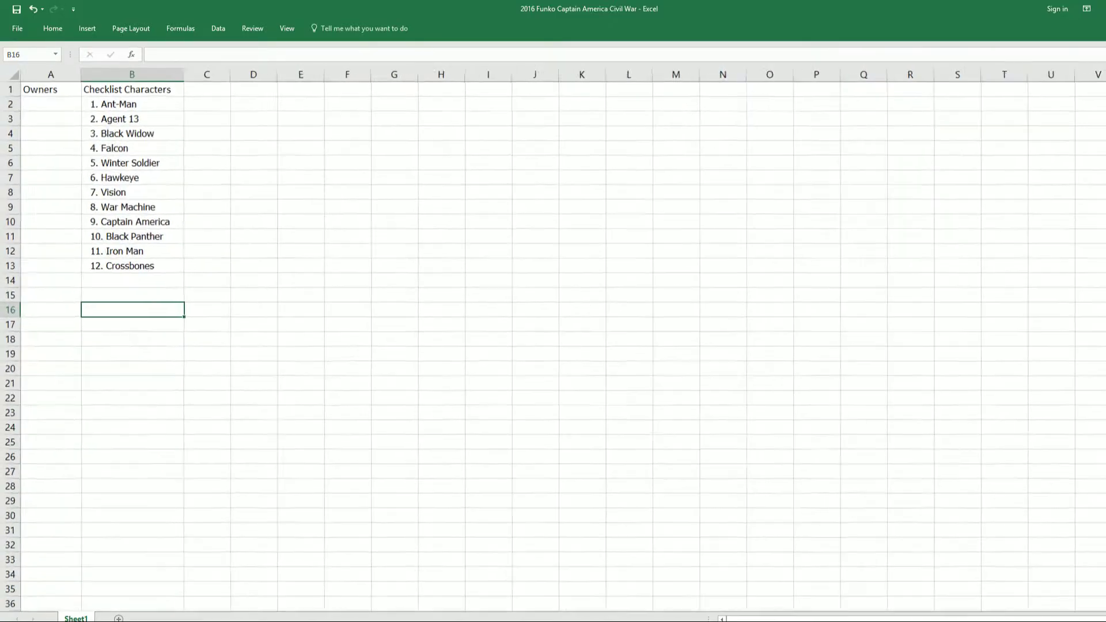
scroll(553, 339, up, 2)
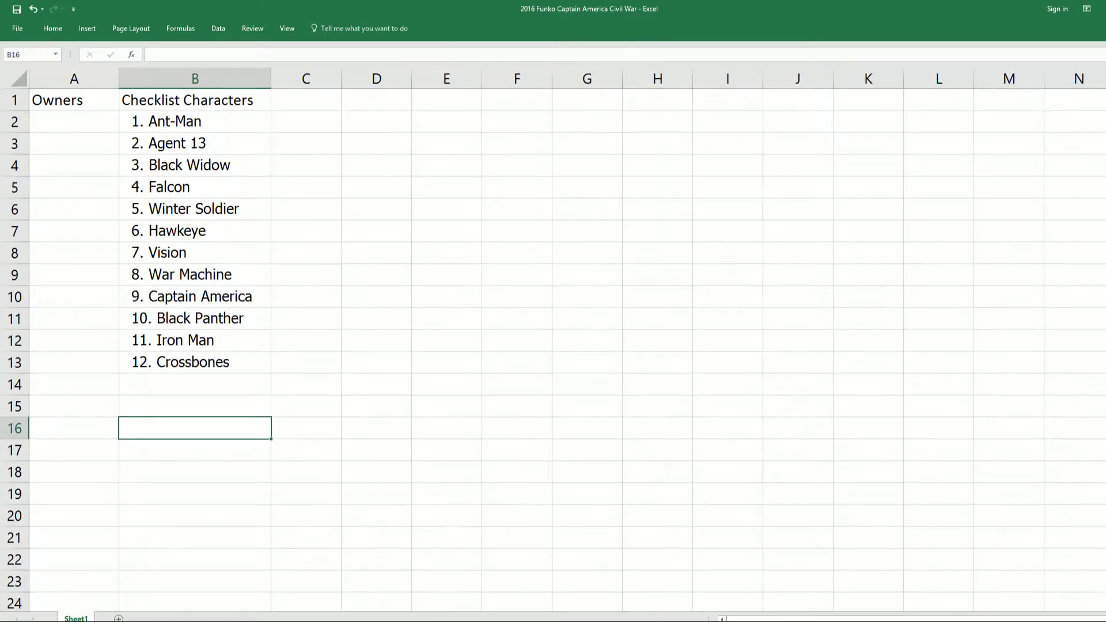
click(89, 127)
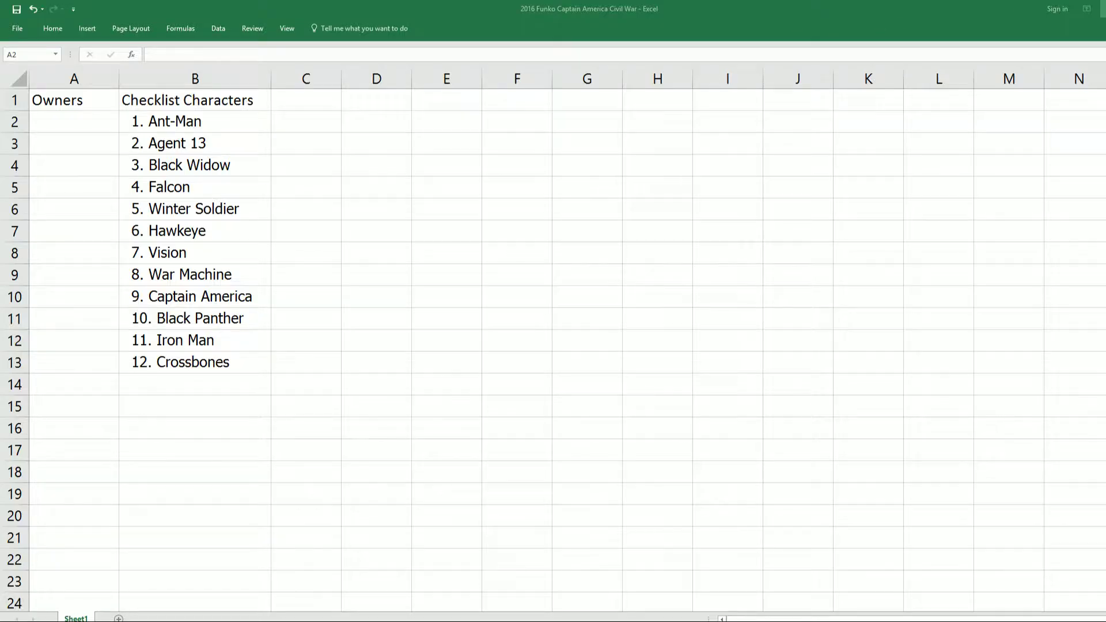
key(alt+Tab)
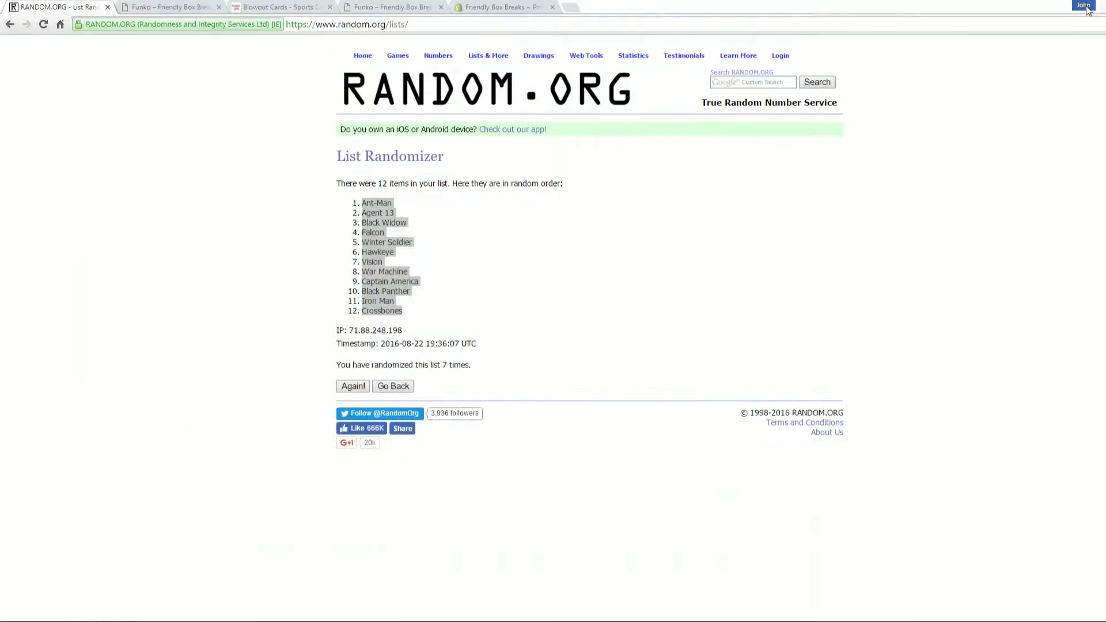
Step: Open RANDOM.ORG's List Randomizer and paste in the twelve owner names copied from Notepad
click(363, 58)
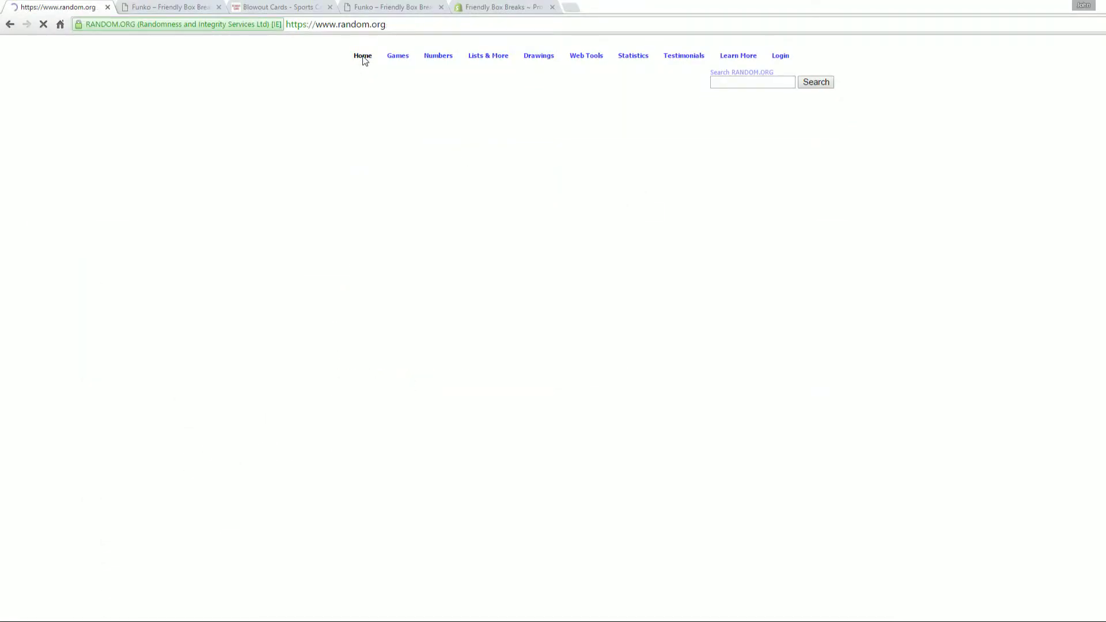
scroll(413, 421, down, 4)
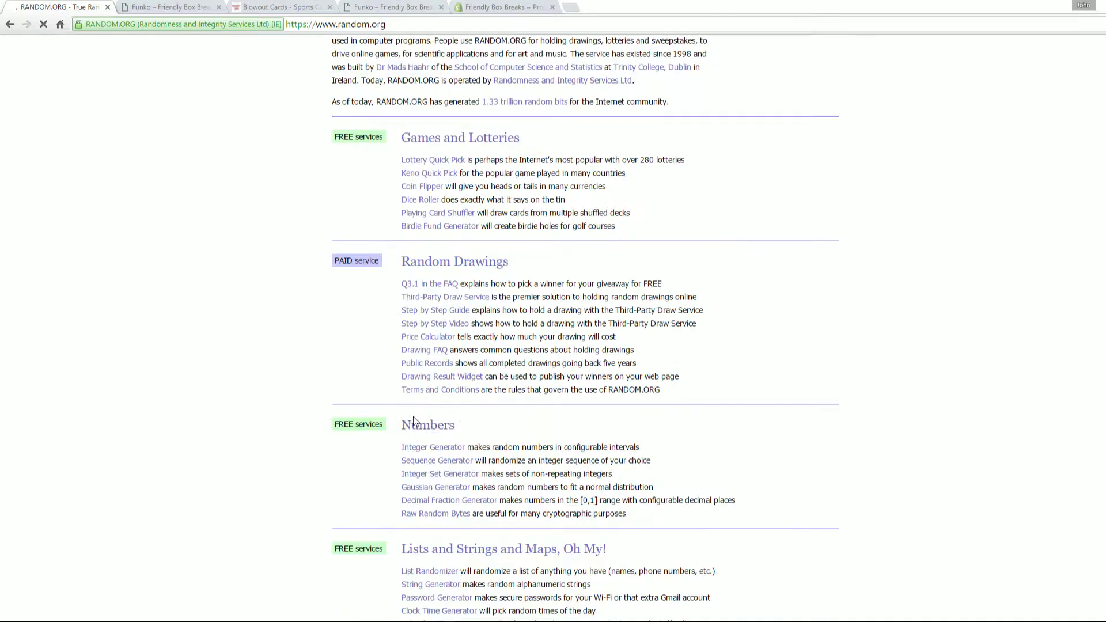
click(434, 573)
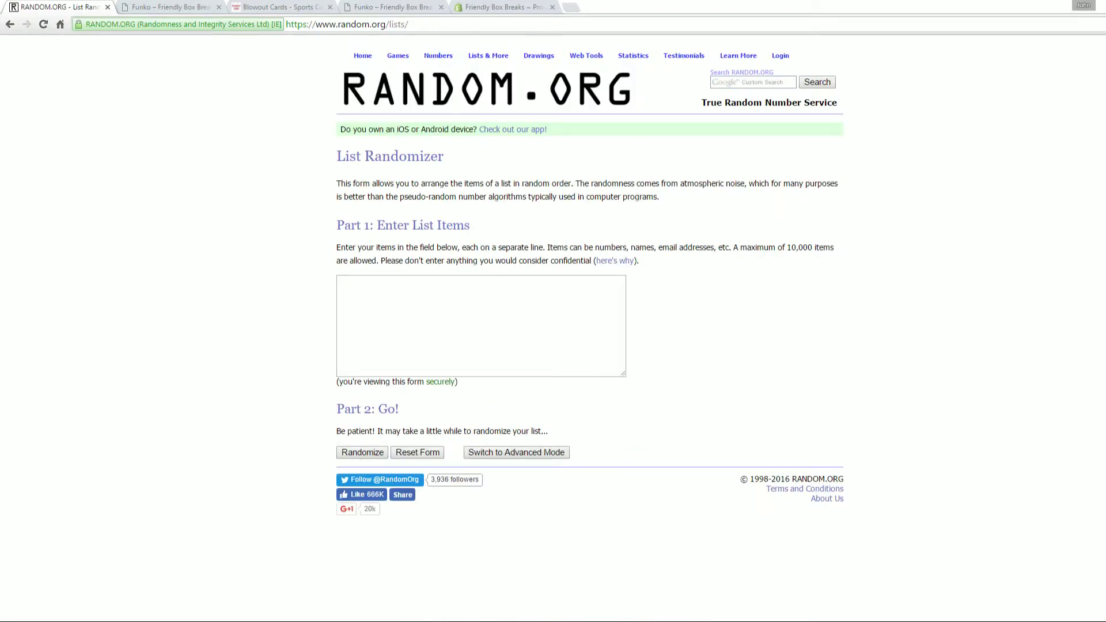
key(alt+Tab)
click(693, 278)
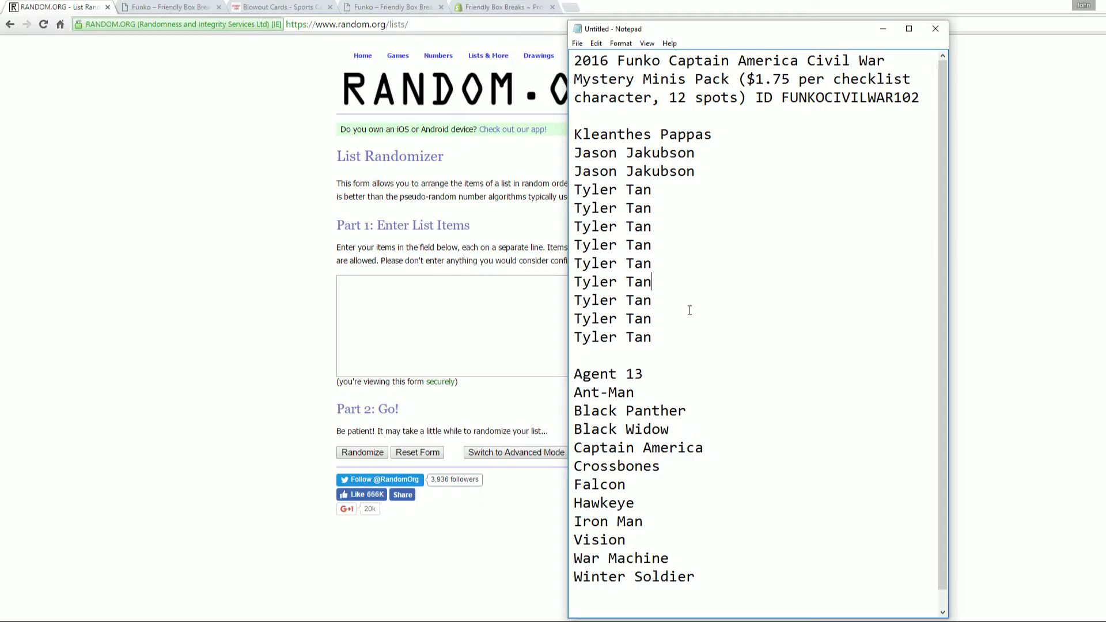
drag(657, 340, 572, 137)
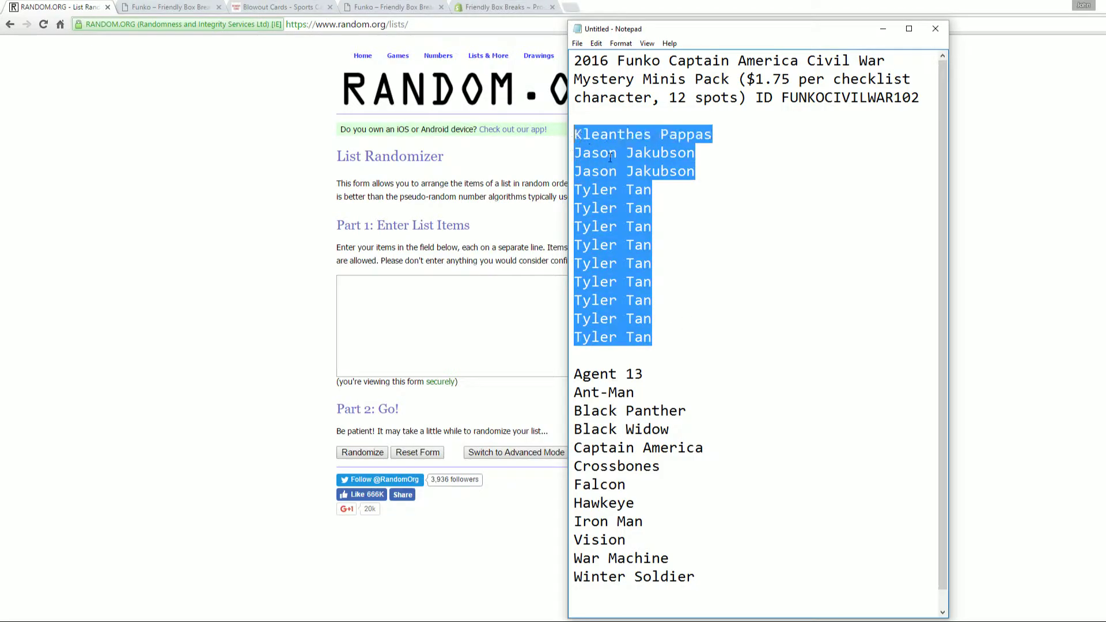
right_click(611, 157)
click(634, 196)
click(443, 312)
right_click(442, 314)
click(469, 378)
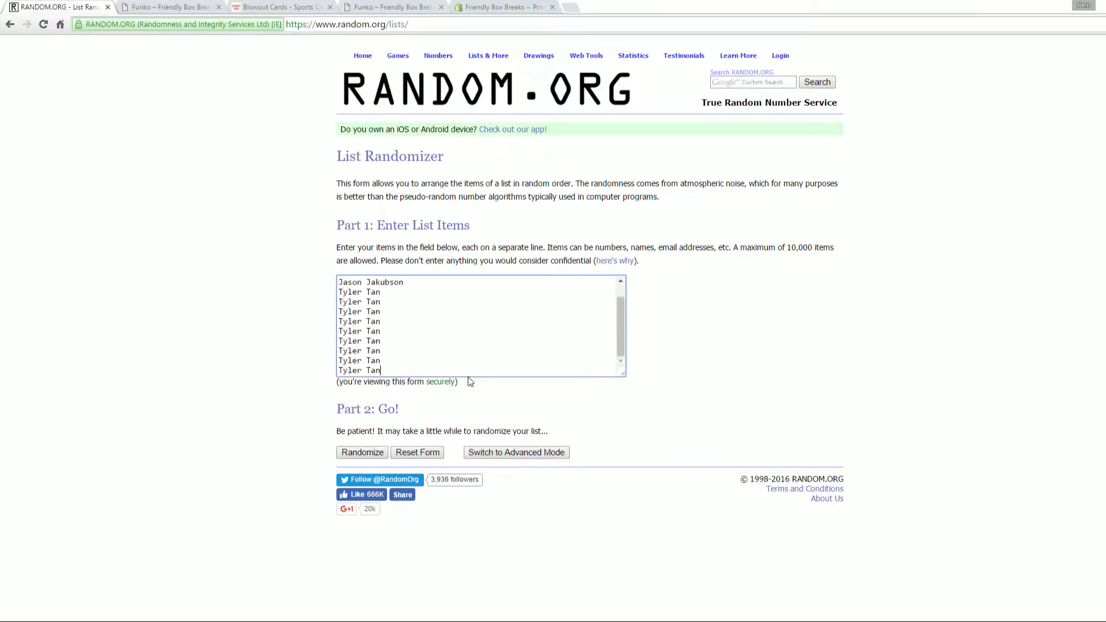
Step: Randomize the owner names seven times
click(359, 458)
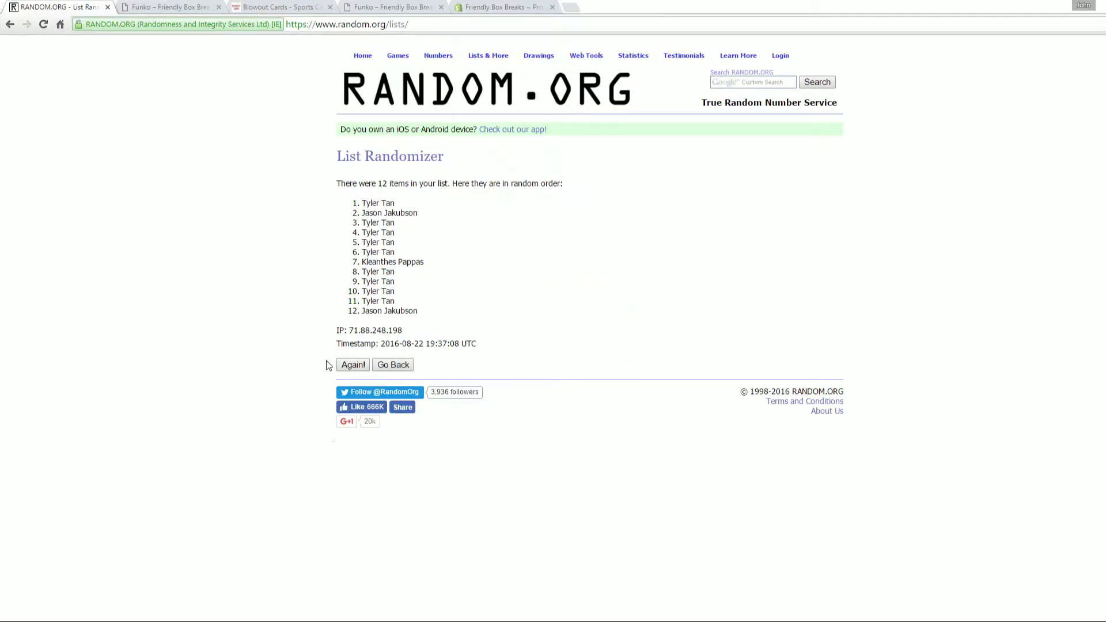
click(345, 365)
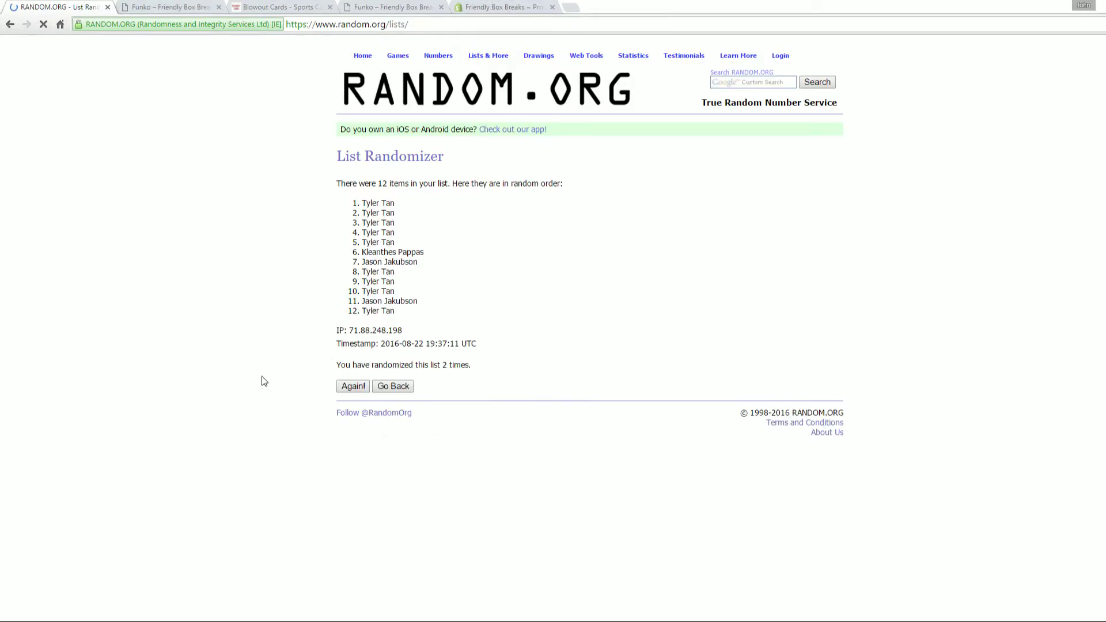
click(343, 384)
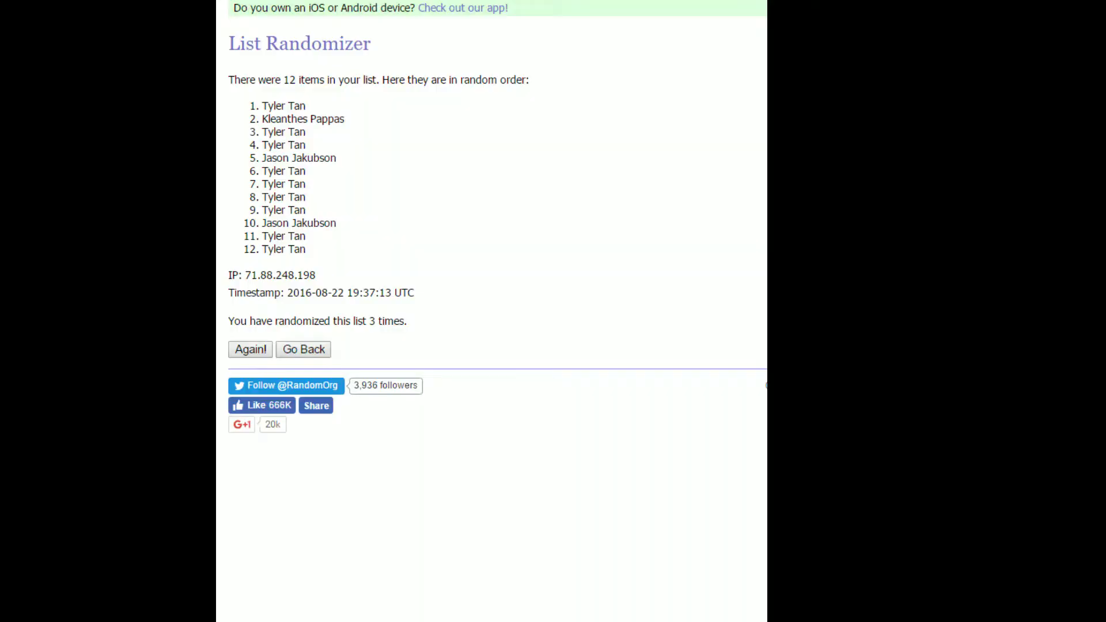
click(245, 350)
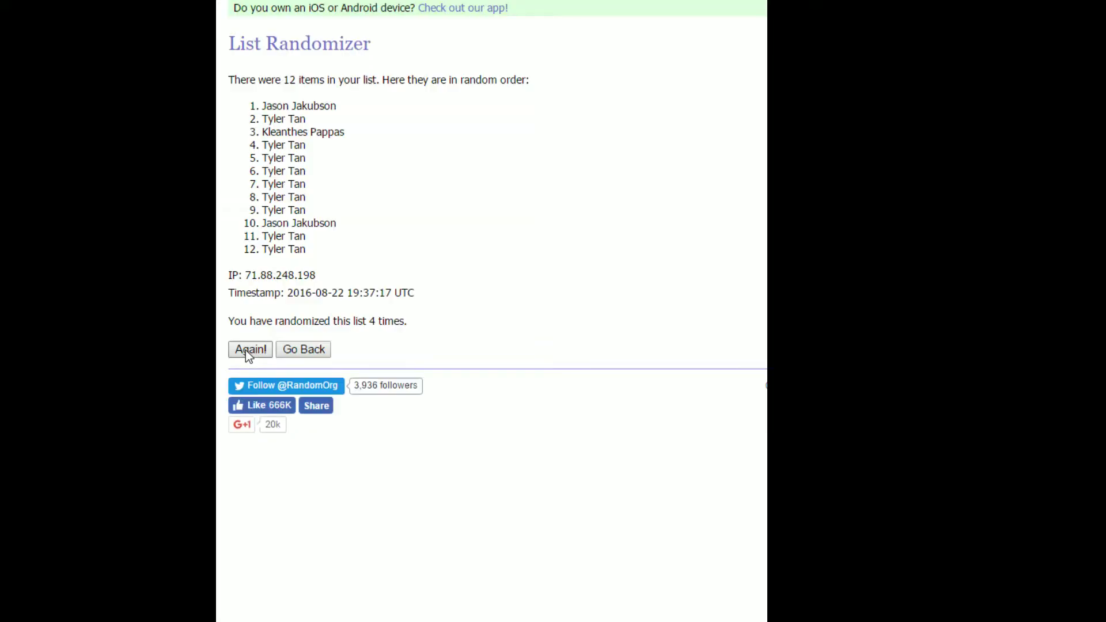
click(246, 350)
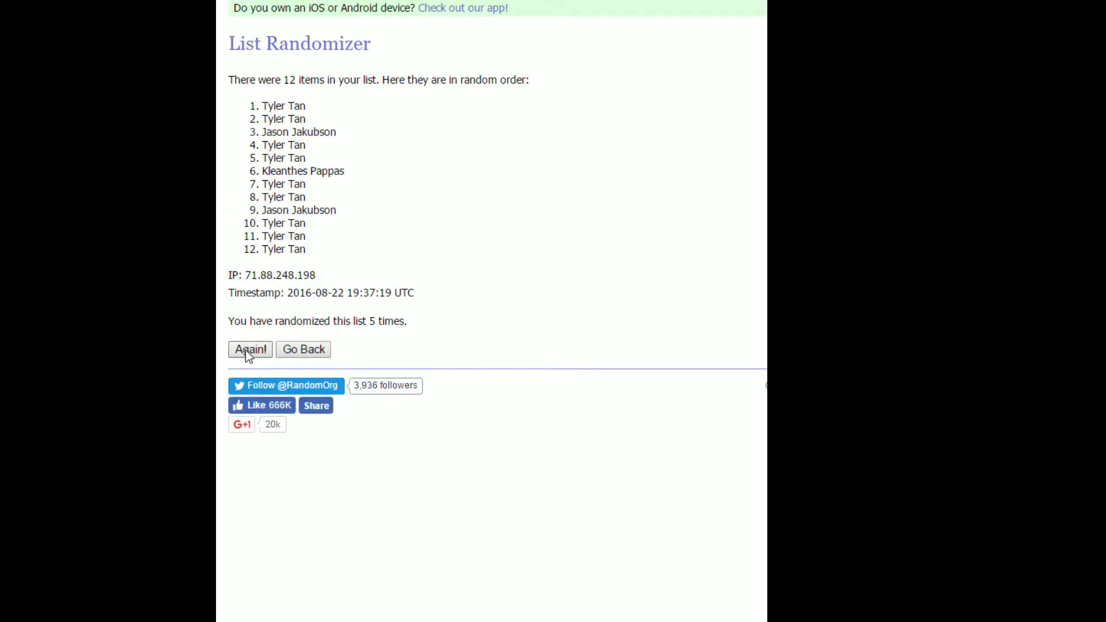
click(245, 350)
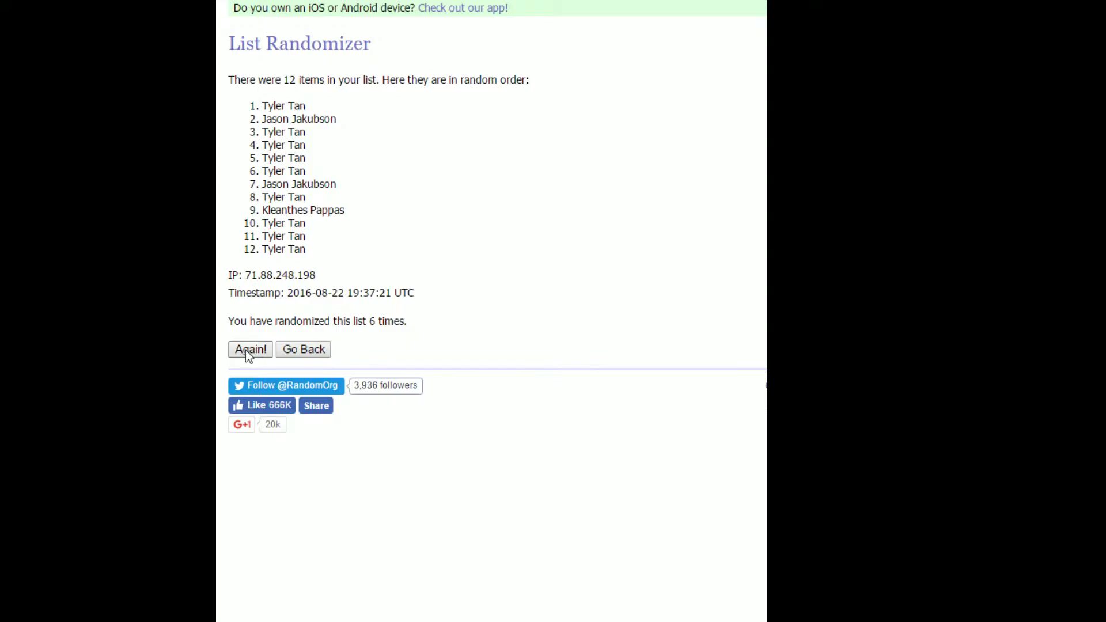
click(246, 350)
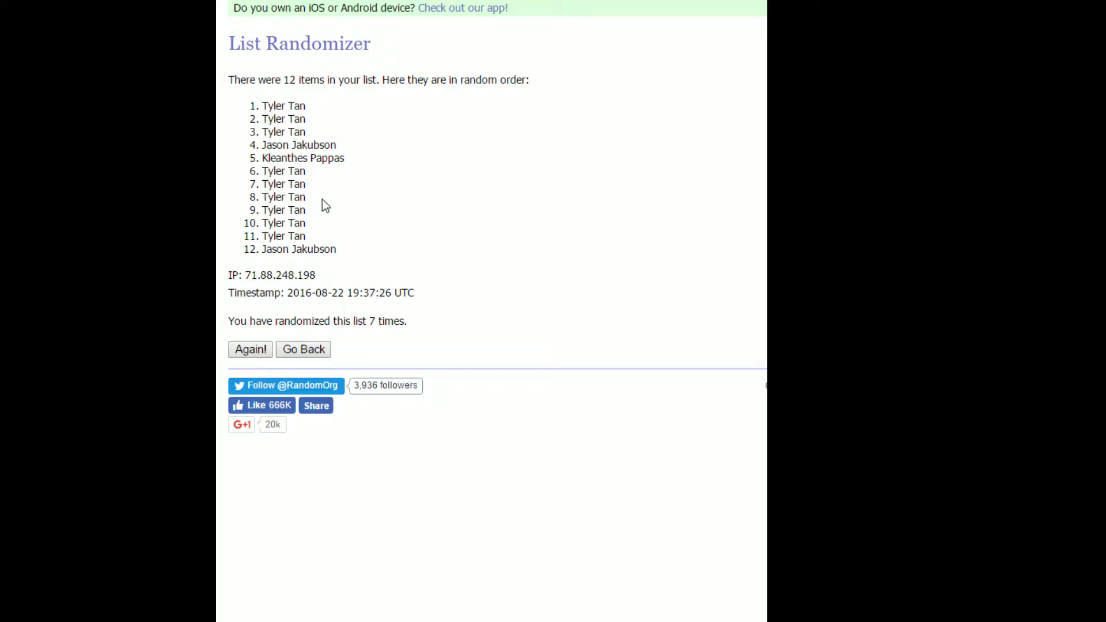
Step: Copy the final shuffled owner list and return to the Excel workbook
drag(339, 251, 269, 116)
click(326, 178)
drag(344, 254, 255, 106)
right_click(278, 120)
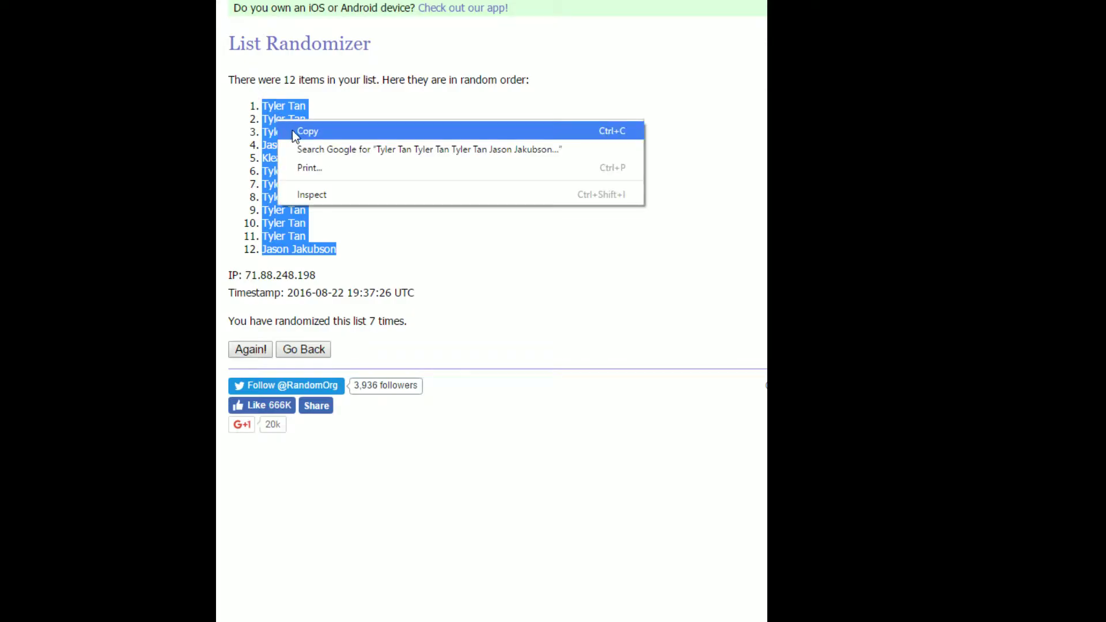
click(292, 130)
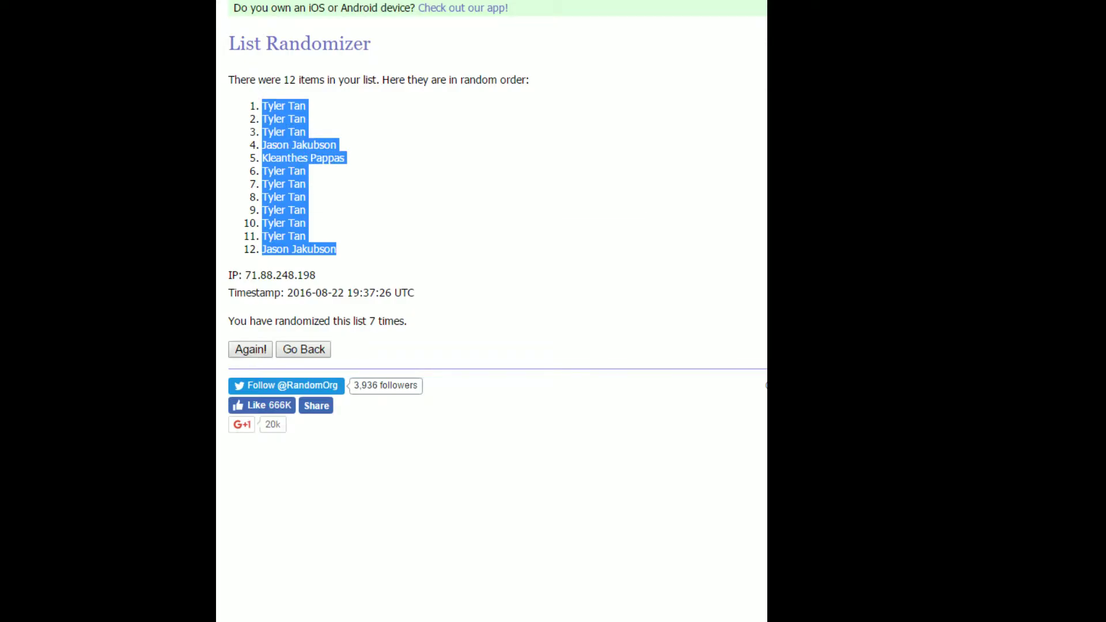
key(alt+Tab)
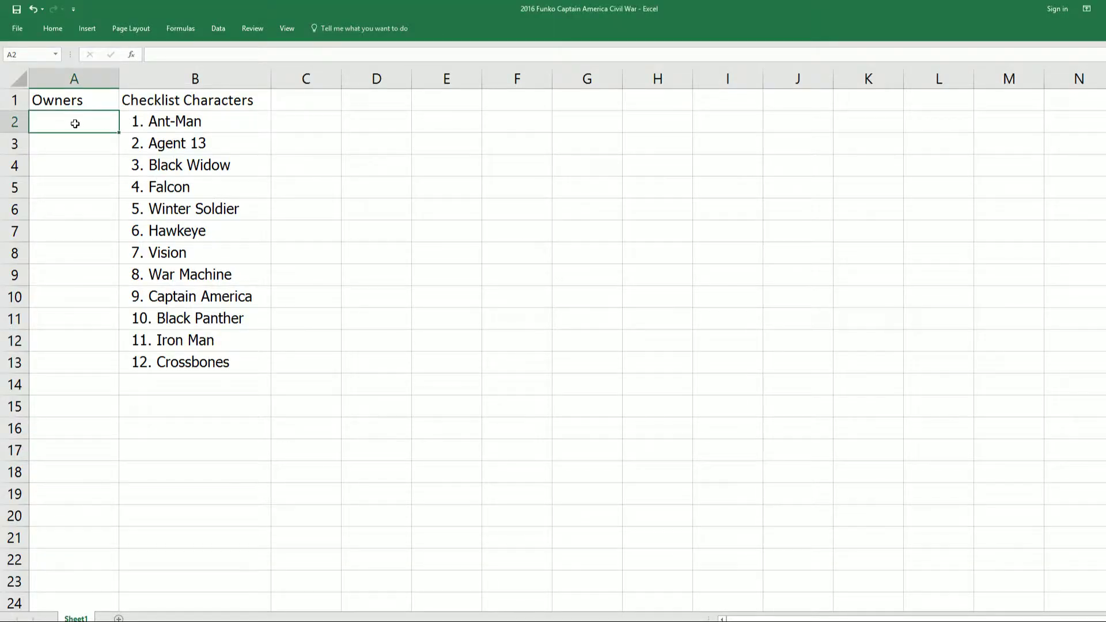
Step: Paste the shuffled, numbered owner names into cells A2:A13
right_click(75, 123)
click(102, 171)
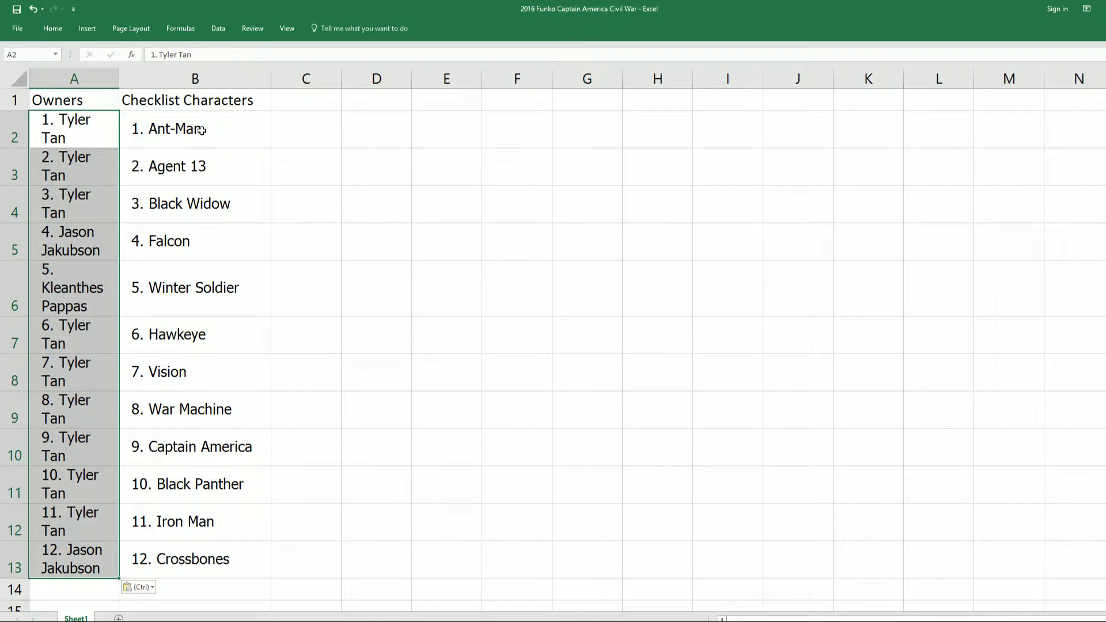
click(102, 133)
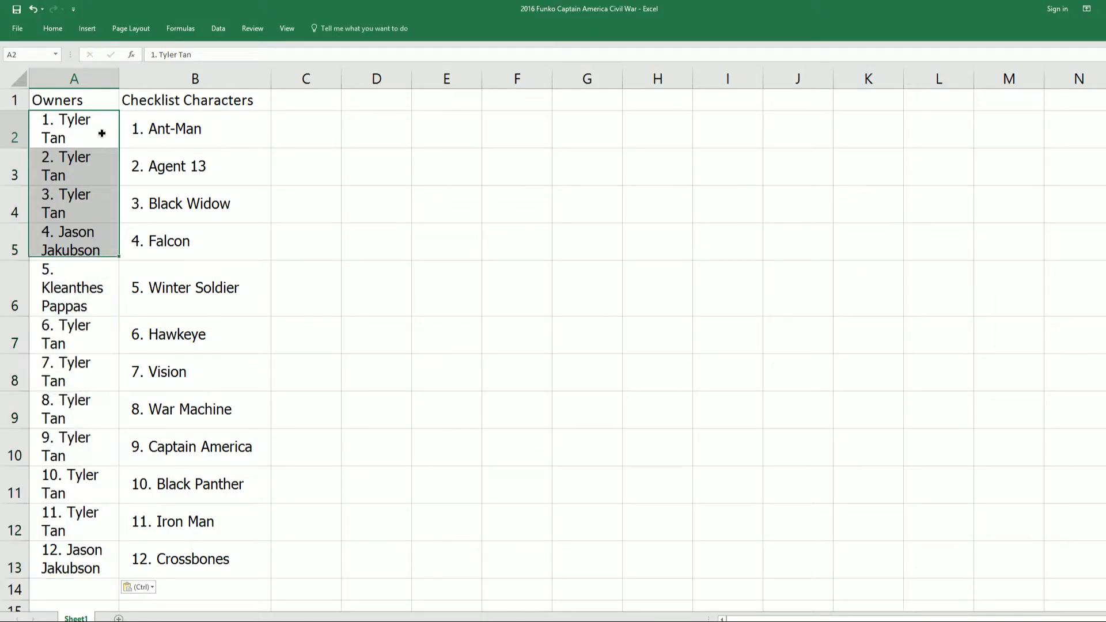
Step: Review each owner-character pairing from Ant-Man in row 2 down to Crossbones in row 13
click(206, 134)
click(110, 166)
click(229, 180)
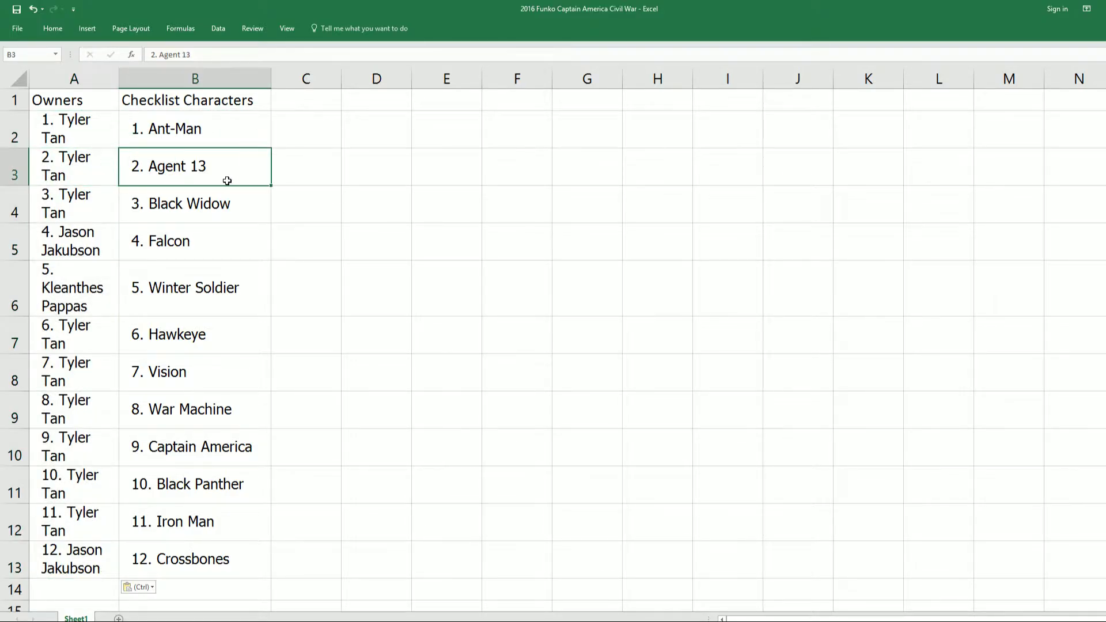
click(233, 211)
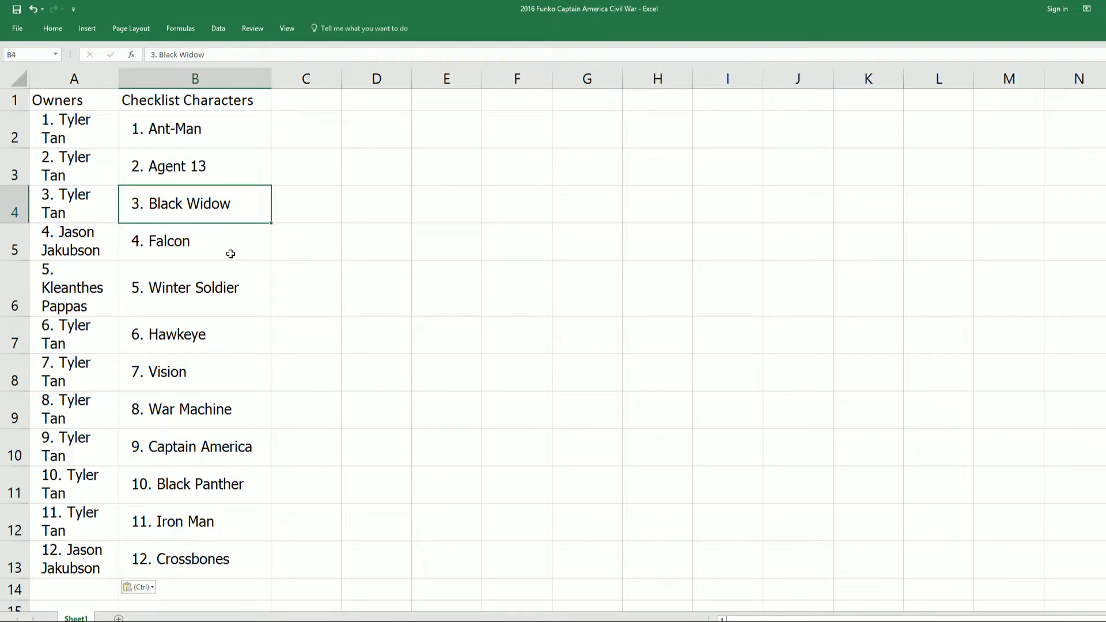
click(218, 244)
click(259, 280)
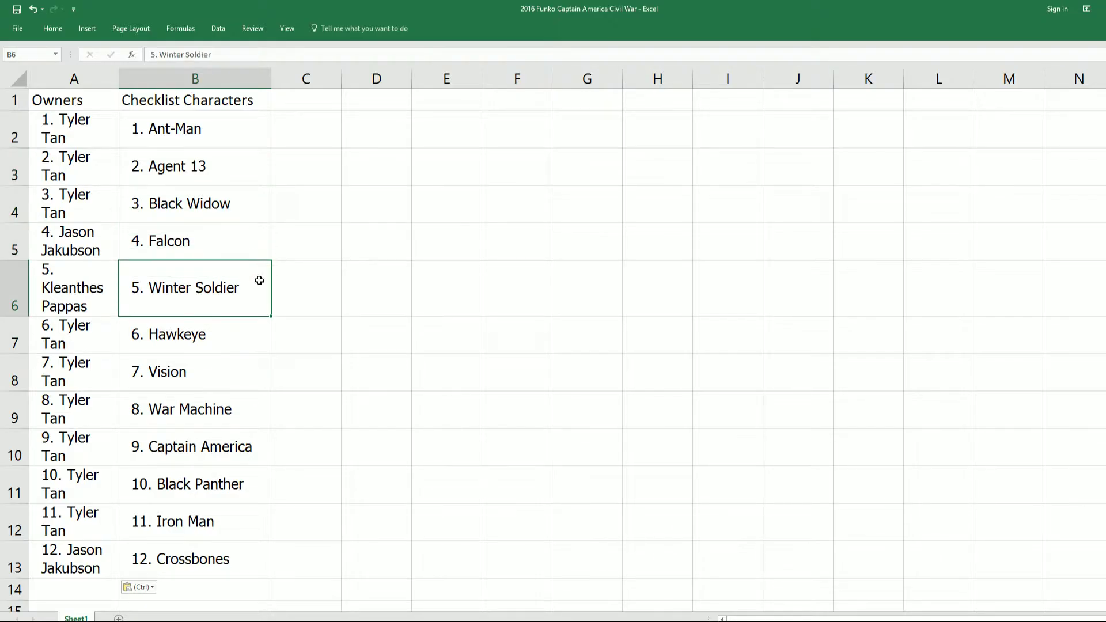
click(237, 332)
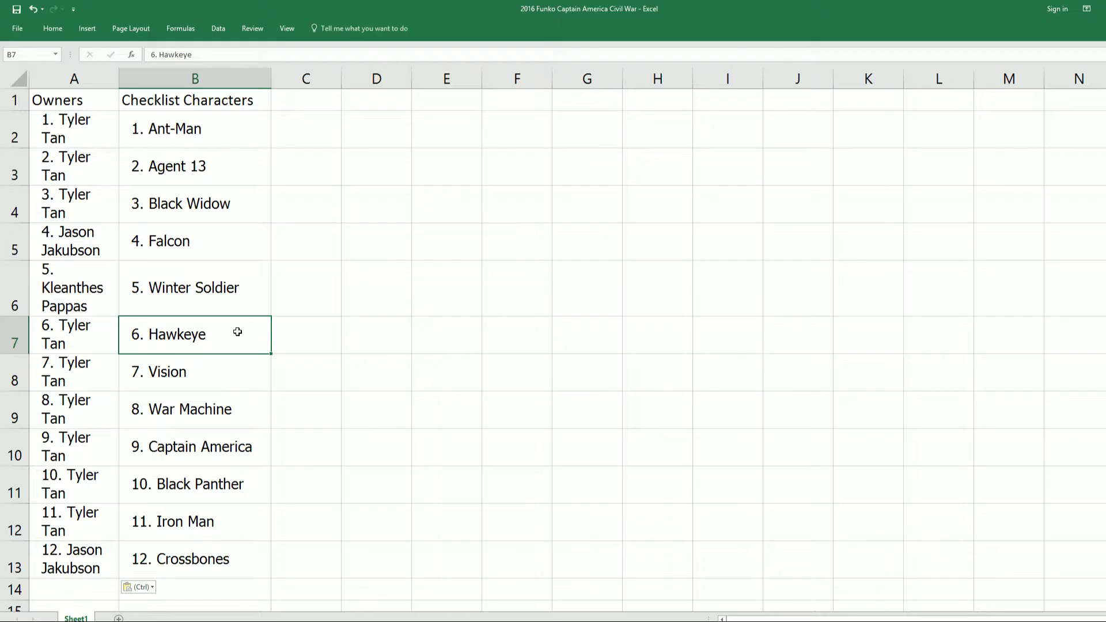
click(233, 367)
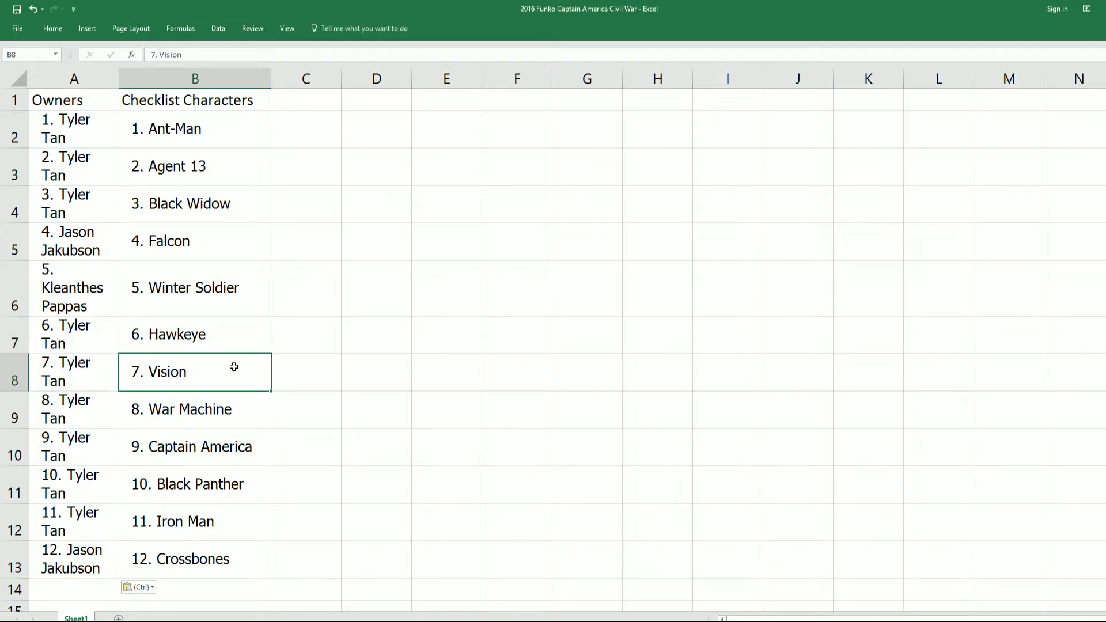
click(247, 409)
click(258, 444)
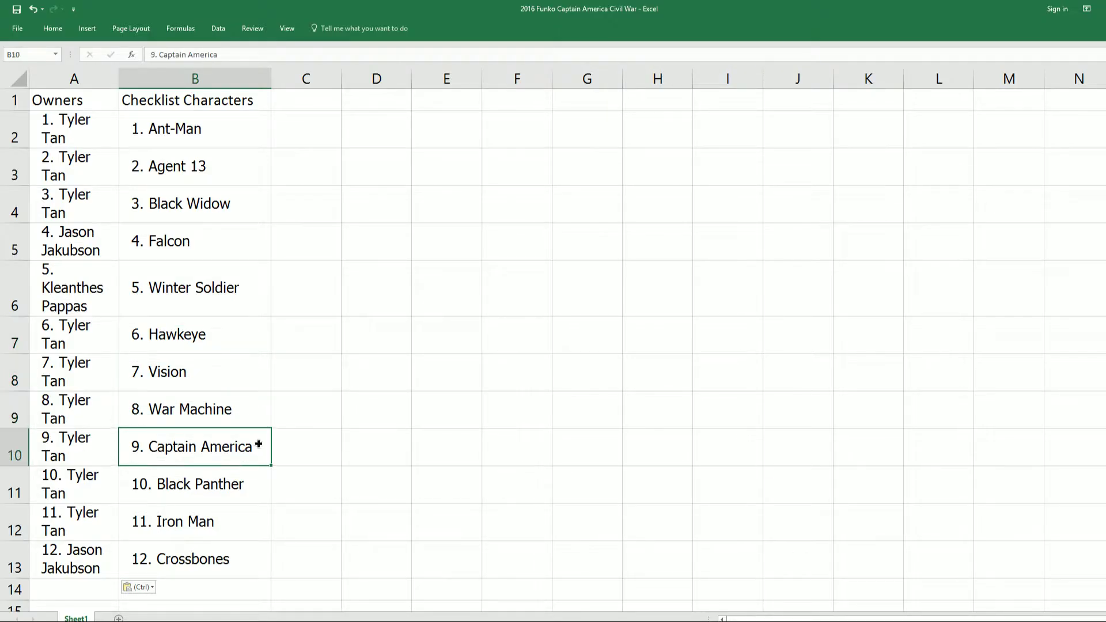
click(254, 489)
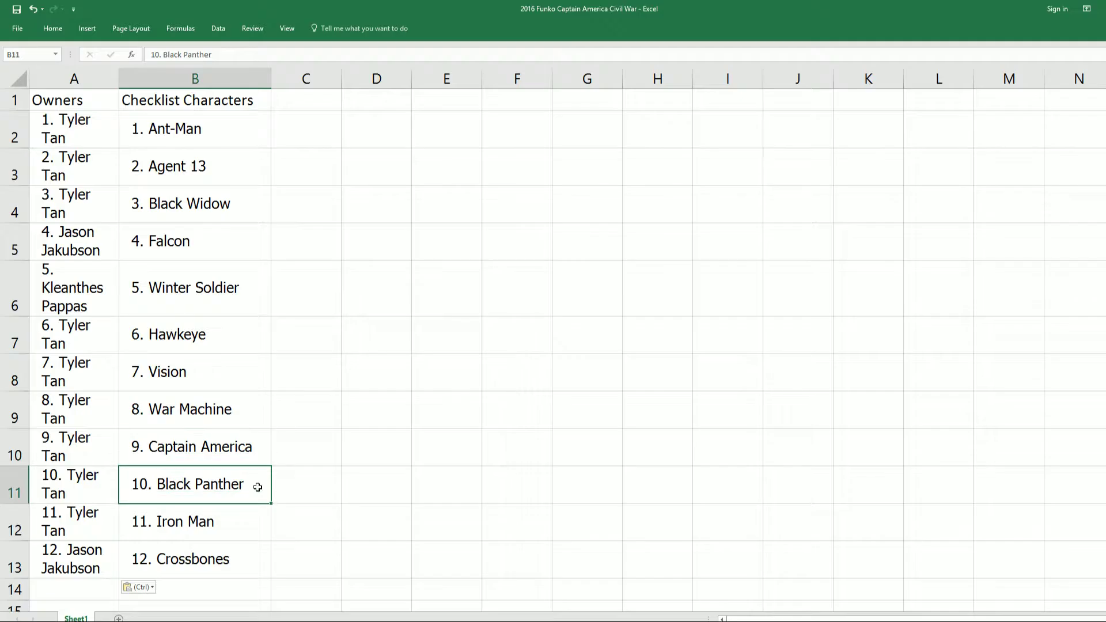
click(244, 519)
click(247, 554)
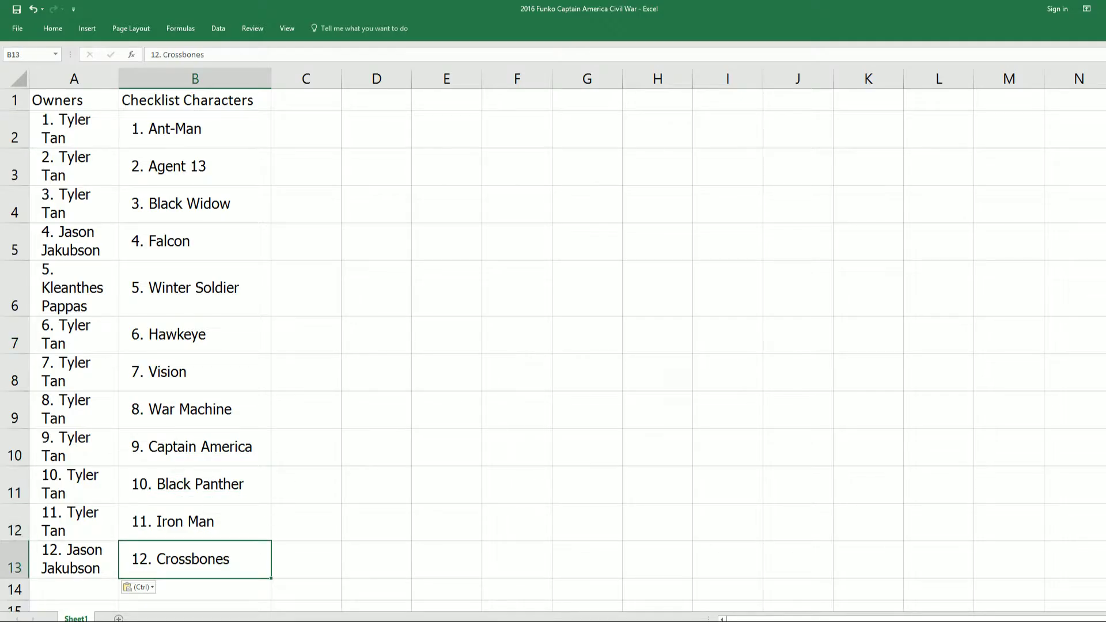